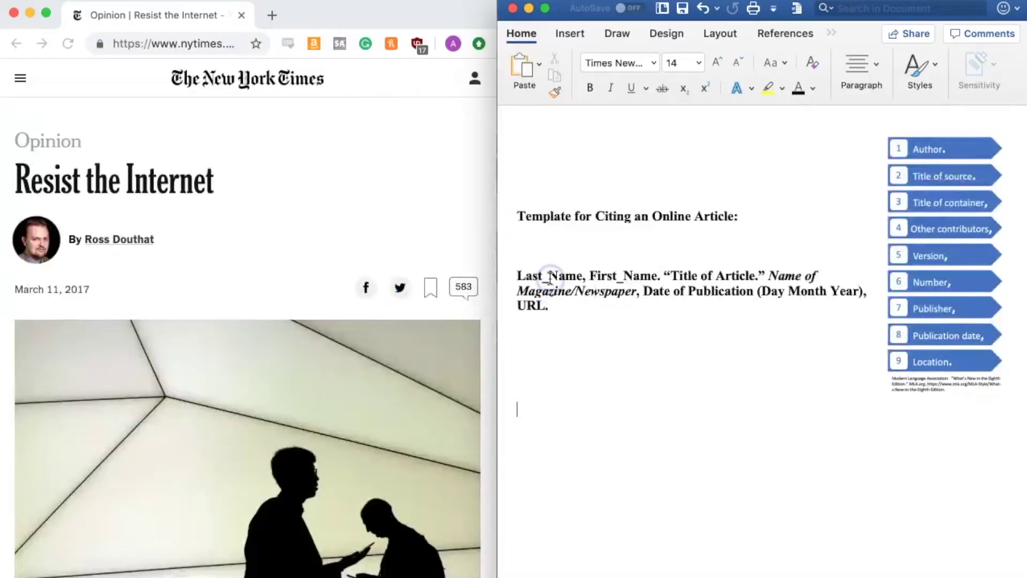
- Review each element of the online article citation template, from the author's name through the title, publication and date to the URL
{"action": "left_click", "coordinate": [50, 276]}
{"action": "left_click", "coordinate": [625, 275]}
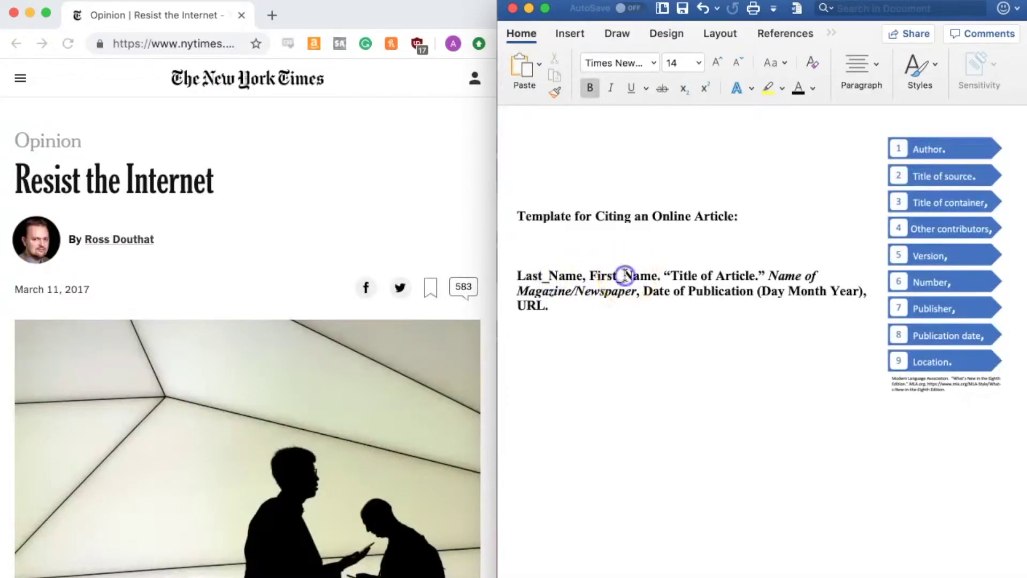
{"action": "left_click", "coordinate": [719, 275]}
{"action": "left_click", "coordinate": [800, 275]}
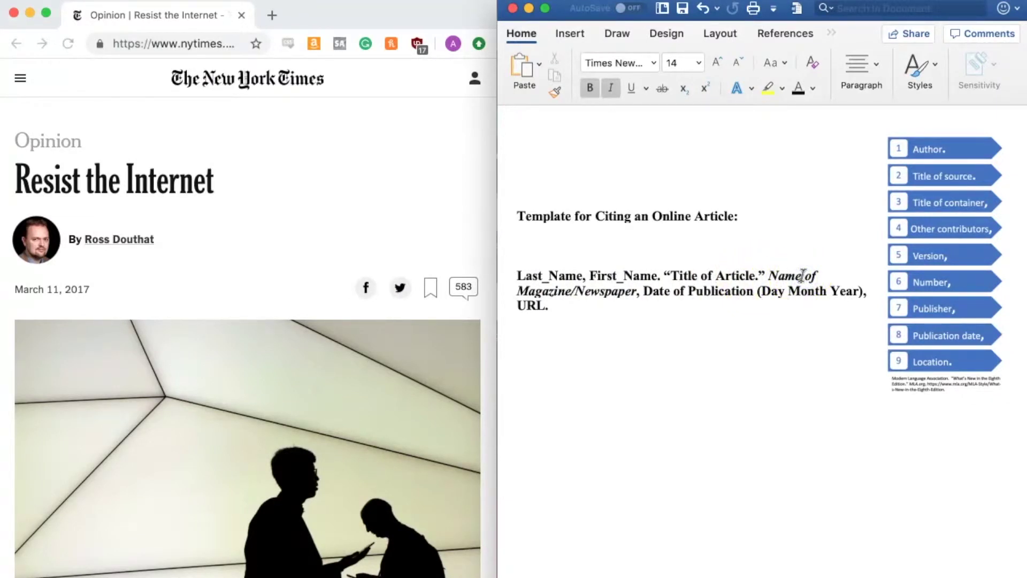
{"action": "left_click", "coordinate": [691, 294]}
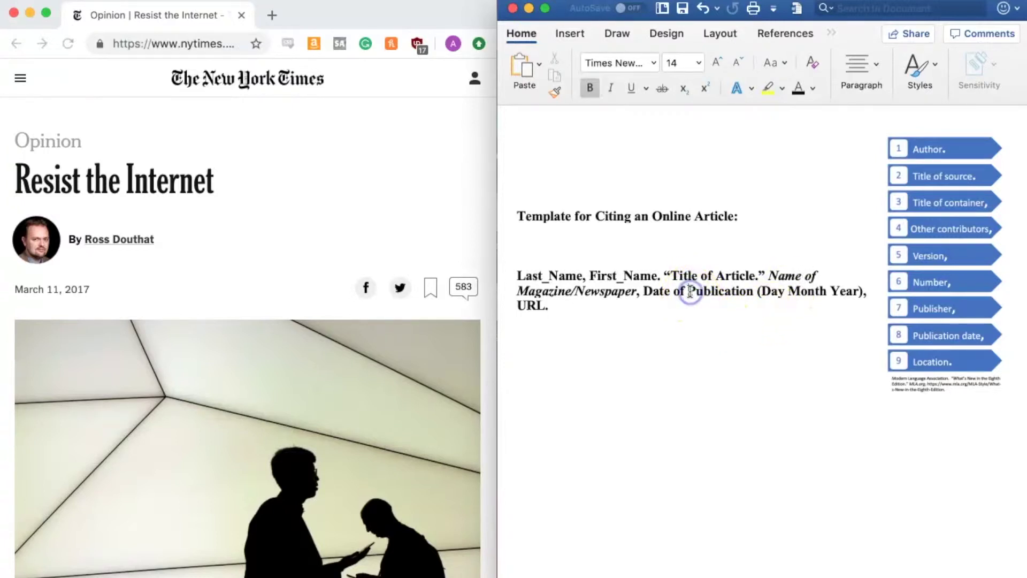
{"action": "left_click", "coordinate": [790, 293]}
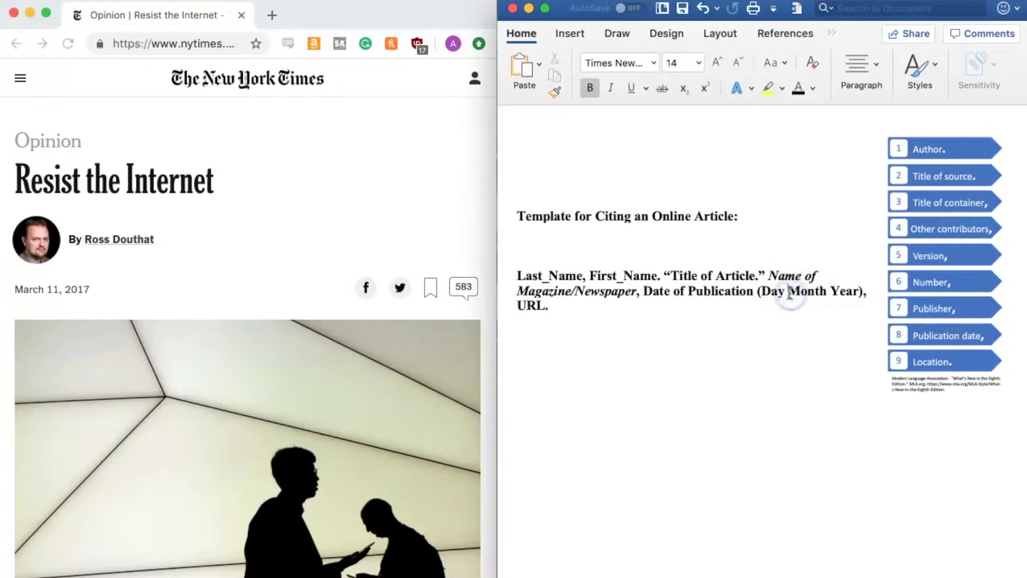
{"action": "left_click", "coordinate": [530, 305]}
- Start the citation below the template with the article author's last name, a comma, the first name and a period
{"action": "left_click", "coordinate": [544, 428]}
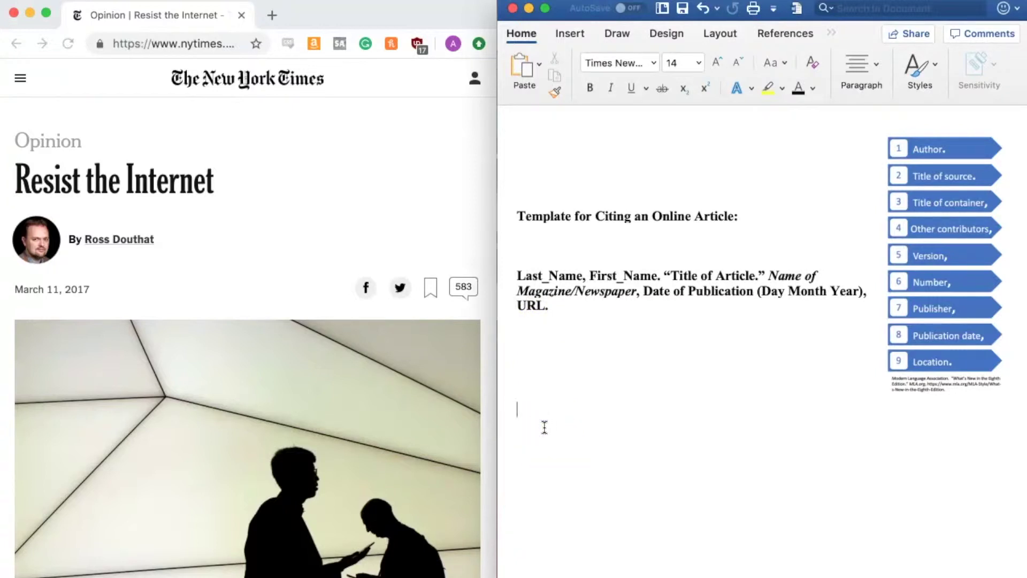
{"action": "left_click", "coordinate": [319, 250]}
{"action": "type", "text": "Douthat, Ross"}
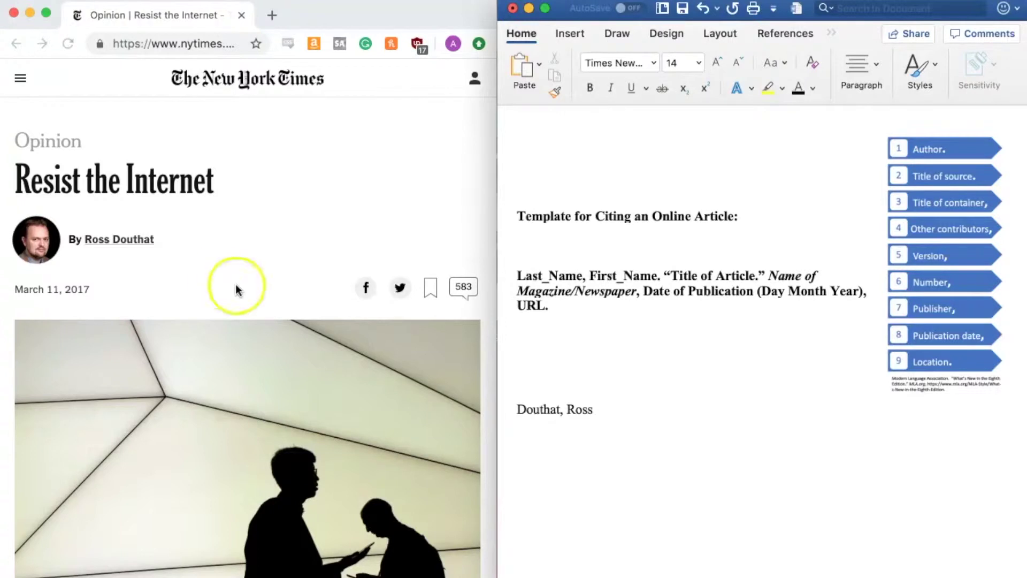
{"action": "type", "text": "."}
- Add the article title "Resist the Internet" in quotation marks after the author, with a period inside the closing quotation mark
{"action": "left_click", "coordinate": [659, 276]}
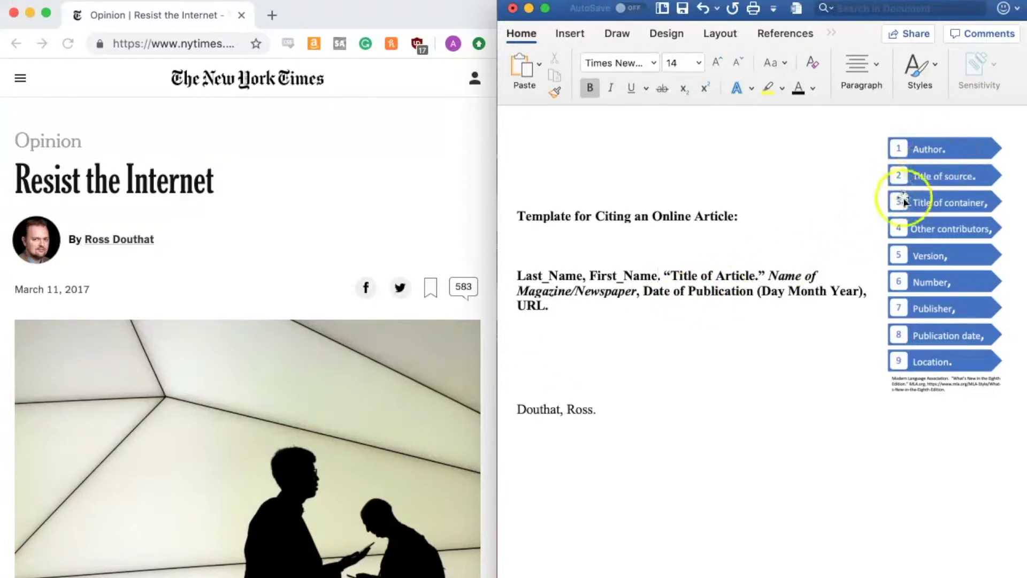
{"action": "left_click", "coordinate": [768, 424]}
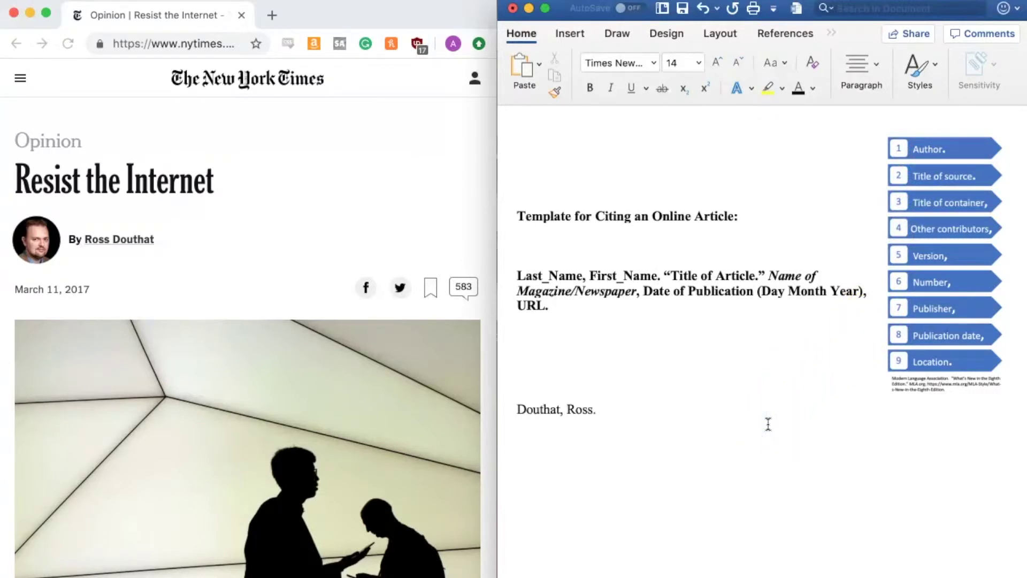
{"action": "type", "text": "\""}
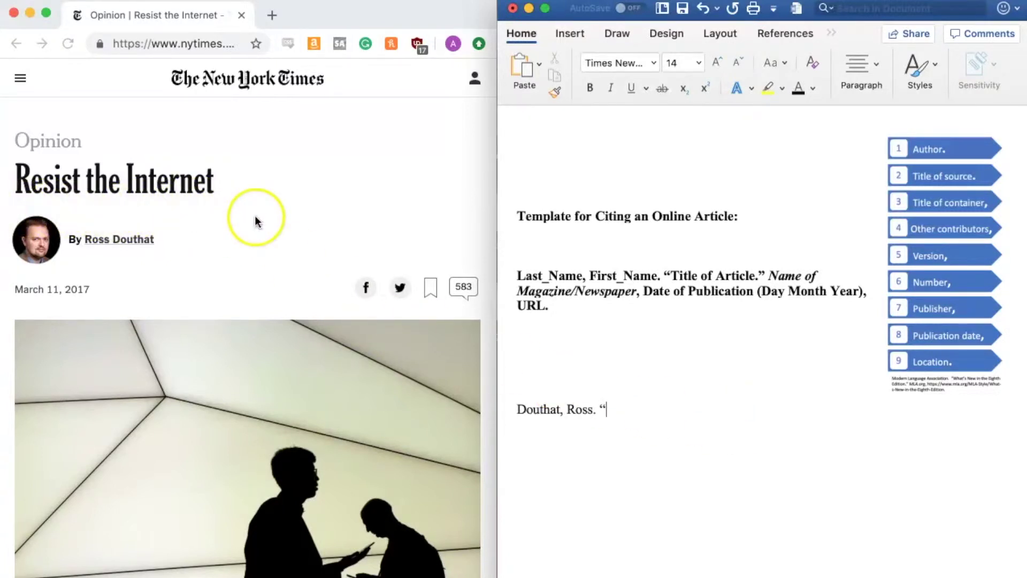
{"action": "type", "text": "Resist"}
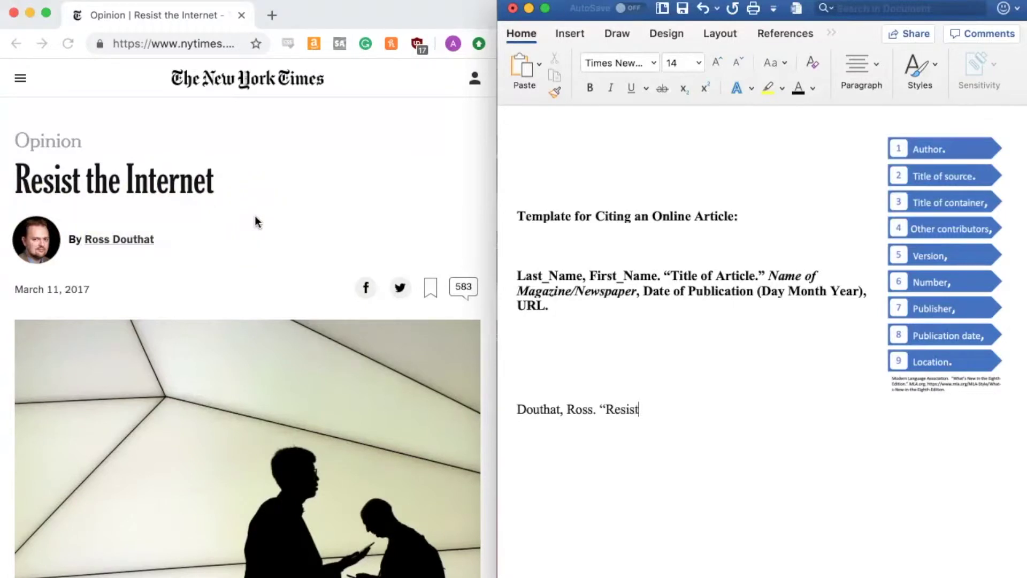
{"action": "type", "text": " the"}
{"action": "type", "text": " Internet"}
{"action": "type", "text": "\""}
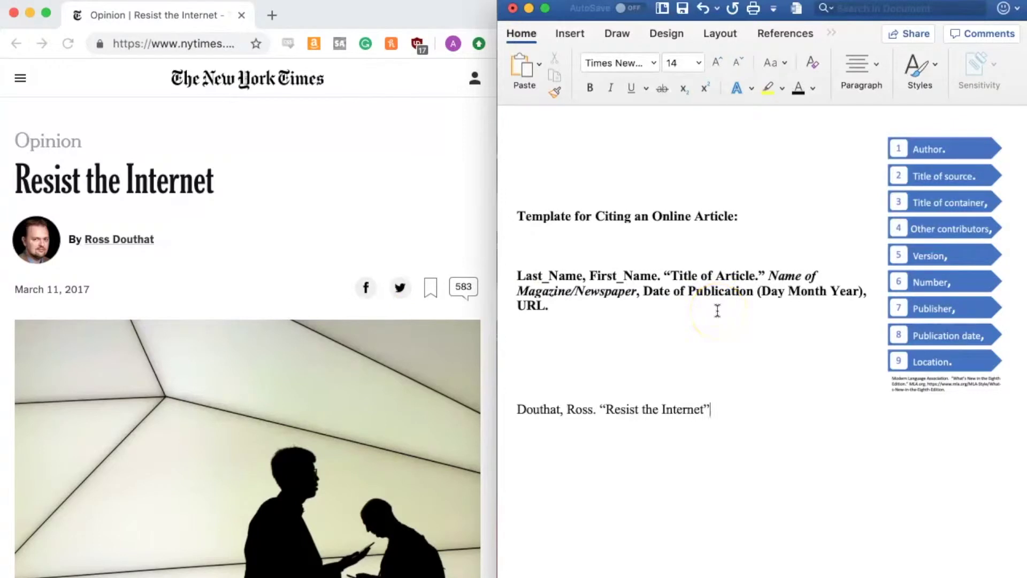
{"action": "left_click", "coordinate": [755, 277]}
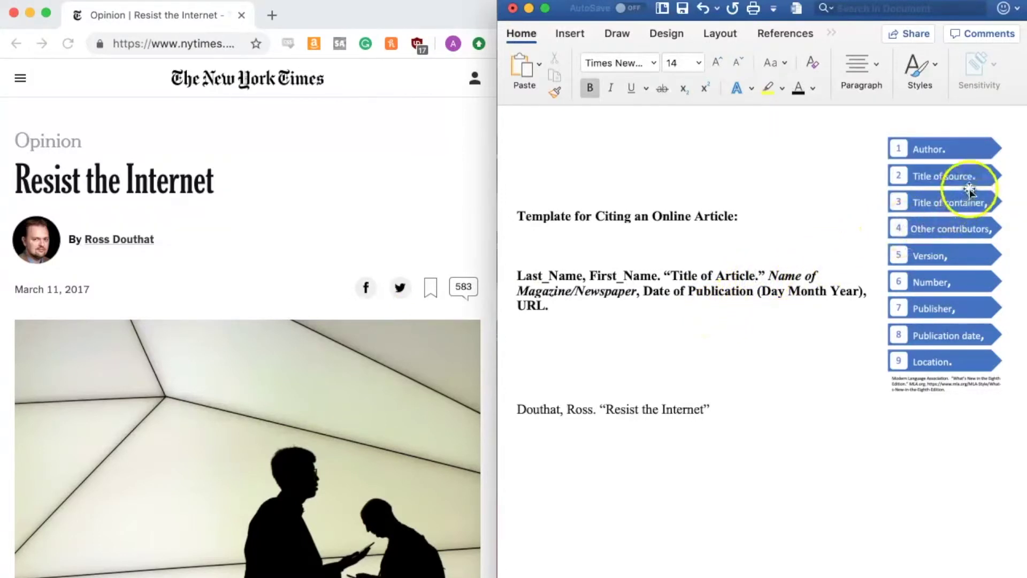
{"action": "left_click", "coordinate": [779, 408]}
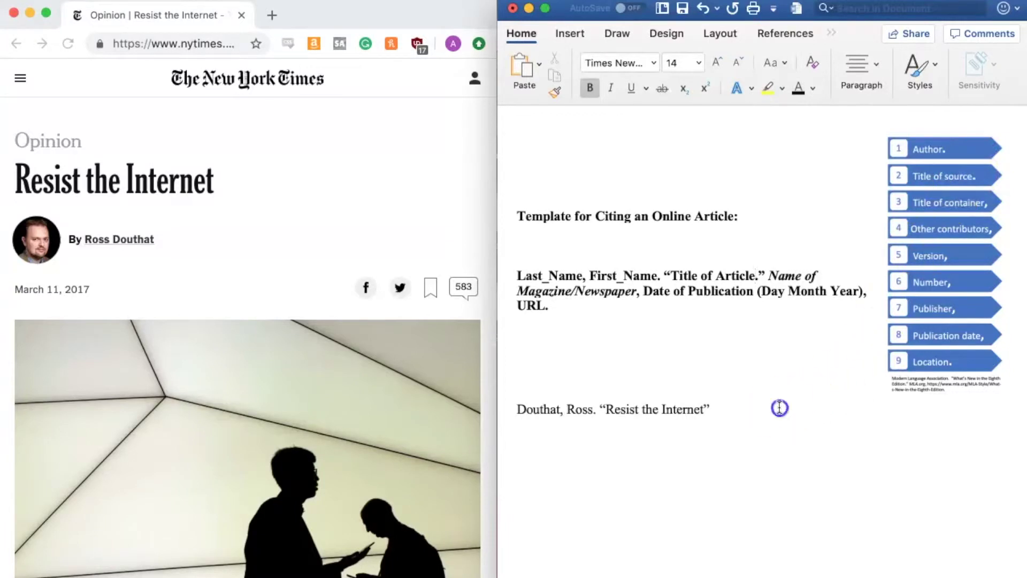
{"action": "type", "text": "."}
{"action": "left_click", "coordinate": [755, 449]}
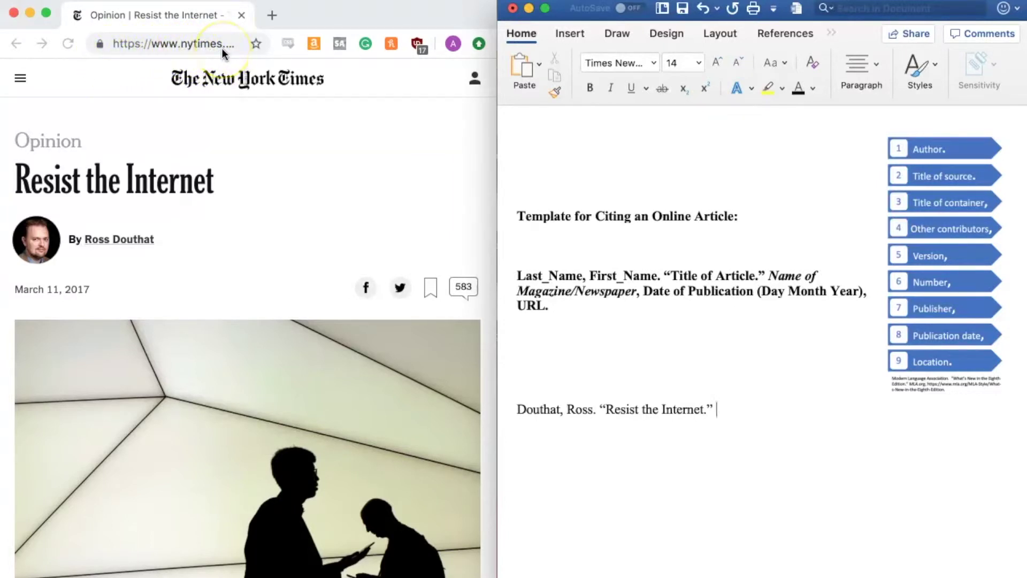
- Add the newspaper name The New York Times in italics and the publication date 11 Mar. 2017, each followed by a comma
{"action": "type", "text": "The New York Times,"}
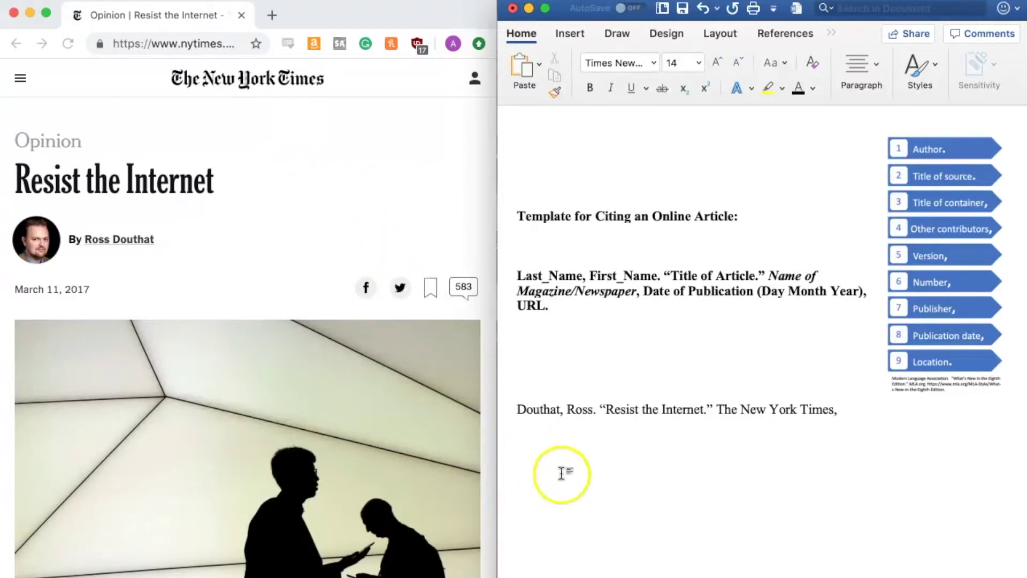
{"action": "left_click", "coordinate": [719, 408]}
{"action": "left_click_drag", "start_coordinate": [719, 408], "coordinate": [812, 406]}
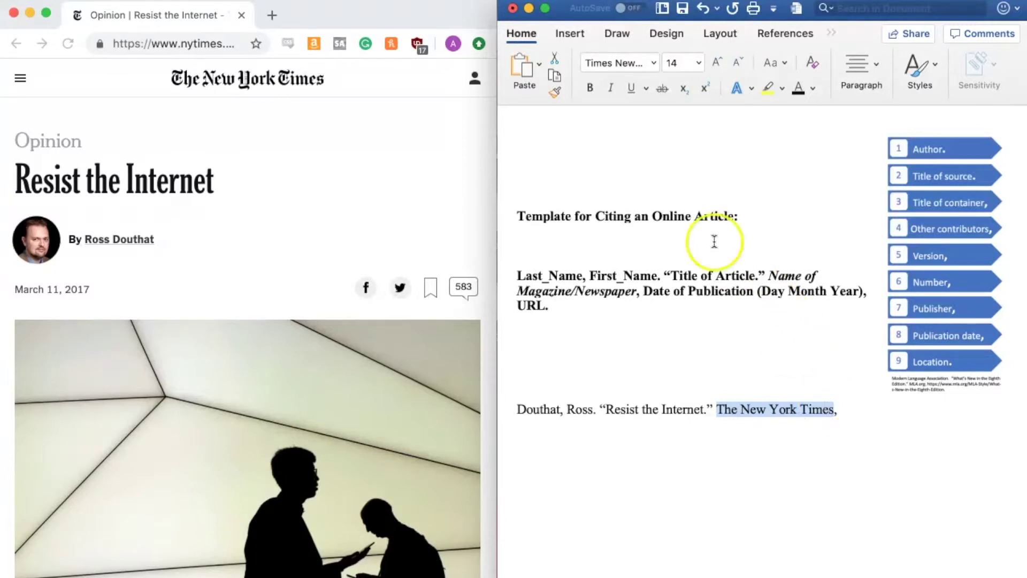
{"action": "left_click", "coordinate": [608, 91]}
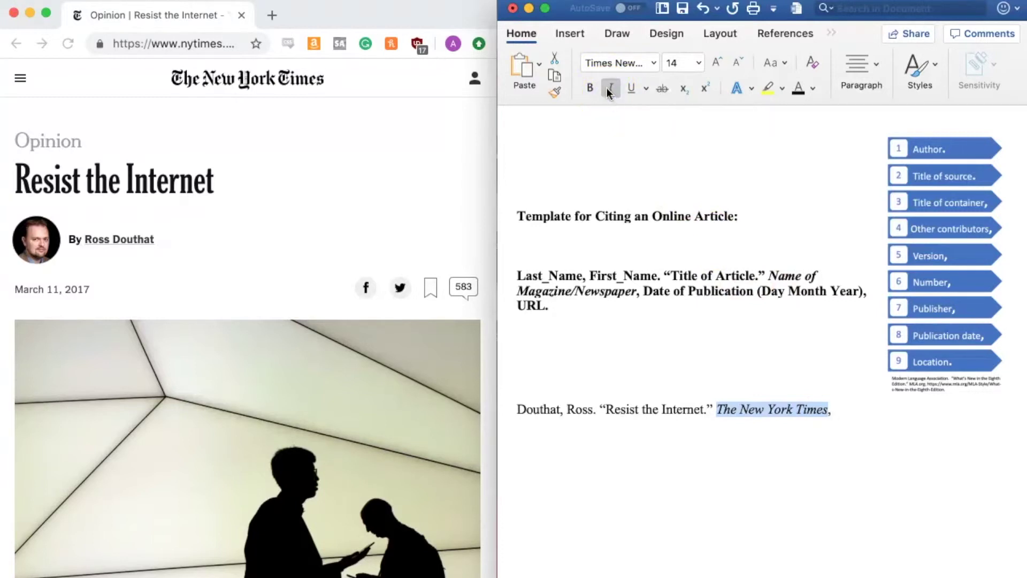
{"action": "left_click", "coordinate": [851, 411]}
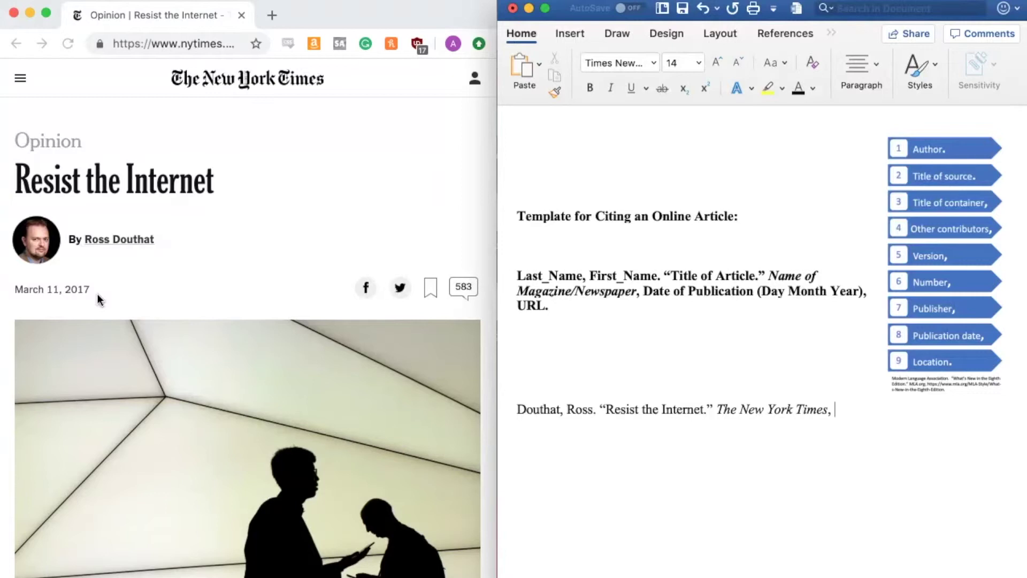
{"action": "type", "text": "11 Mar. 2017,"}
- Copy the article's web address from the browser and paste it after the publication date in the Word citation
{"action": "left_click", "coordinate": [170, 46]}
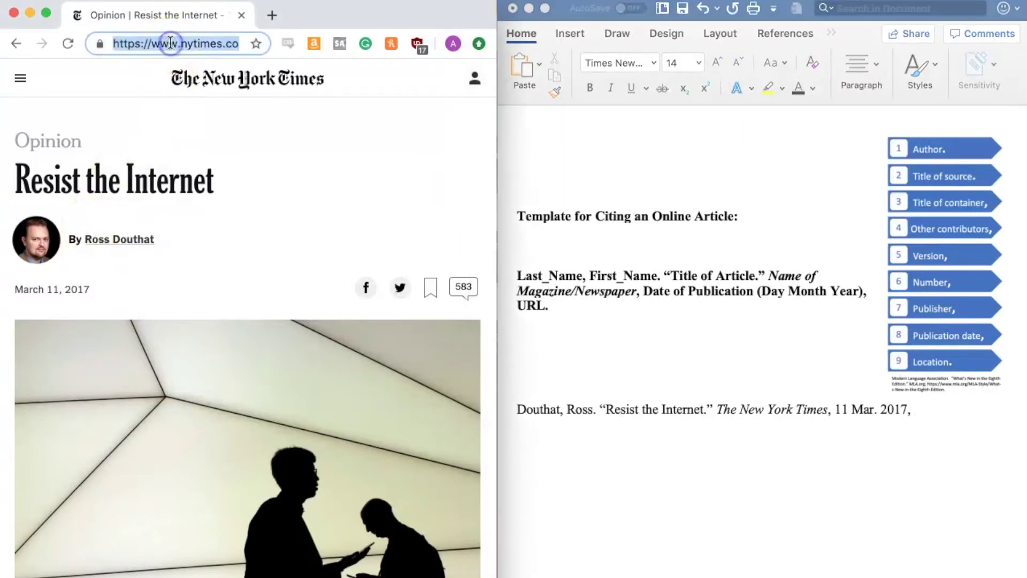
{"action": "right_click", "coordinate": [170, 46]}
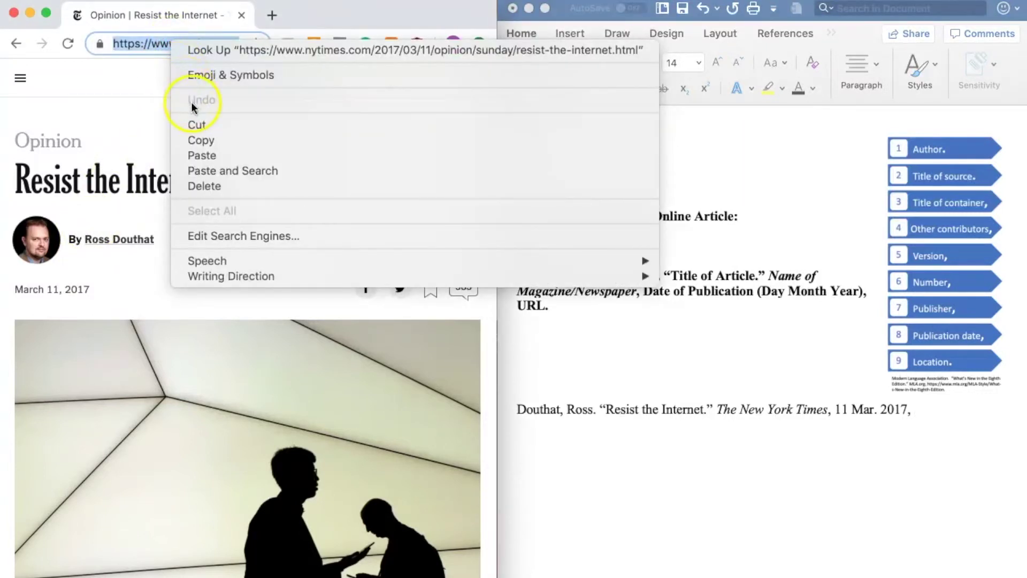
{"action": "left_click", "coordinate": [210, 142]}
{"action": "left_click", "coordinate": [987, 430]}
{"action": "right_click", "coordinate": [953, 412]}
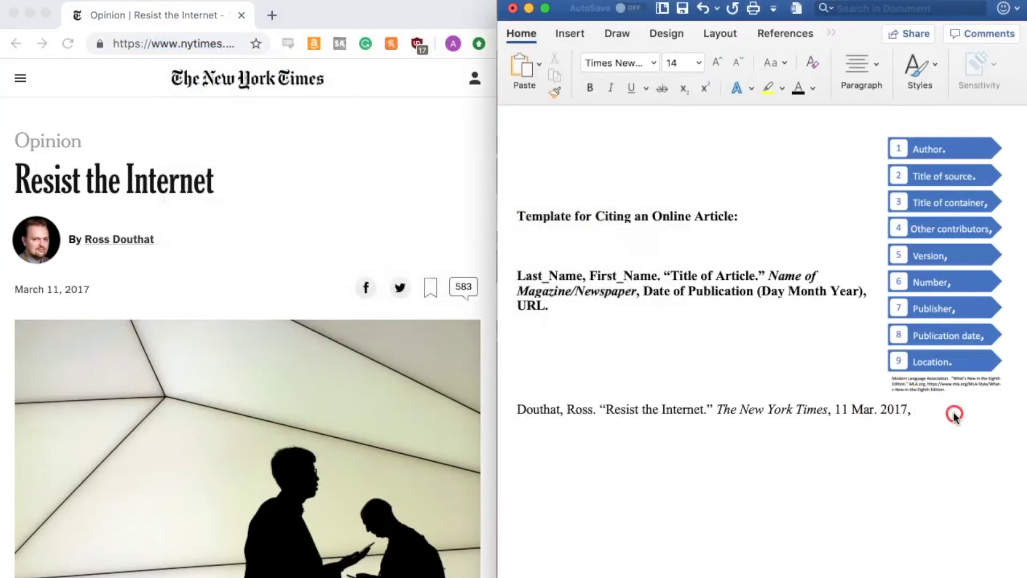
{"action": "left_click", "coordinate": [858, 373]}
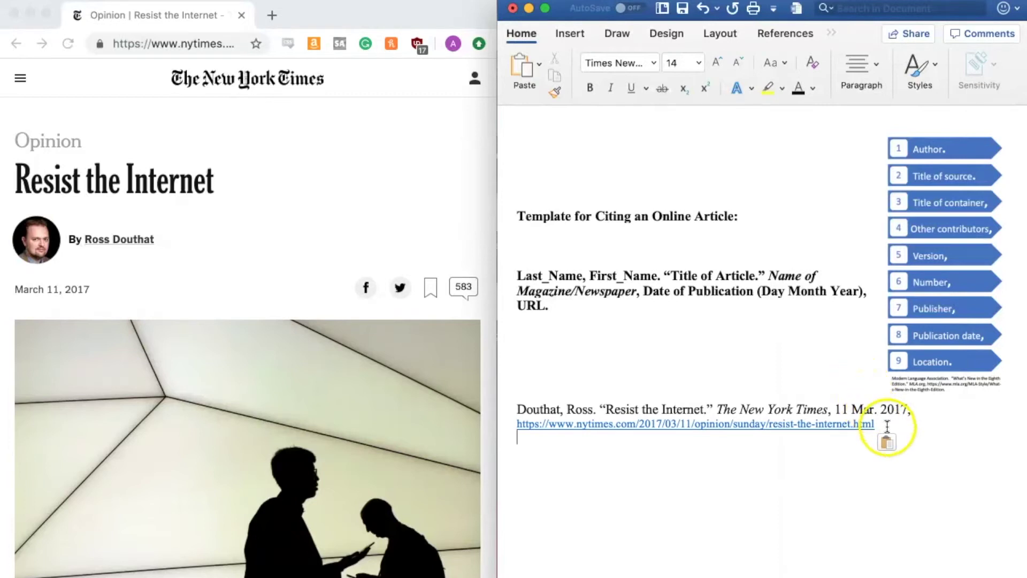
- Set the pasted URL to Keep Text Only and end the citation with a period
{"action": "left_click", "coordinate": [900, 442]}
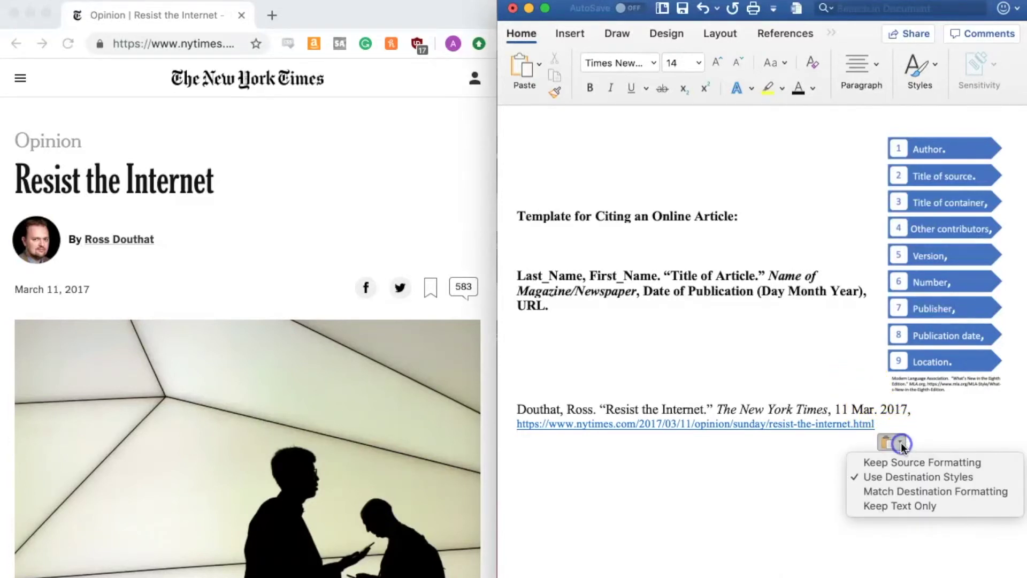
{"action": "left_click", "coordinate": [921, 505]}
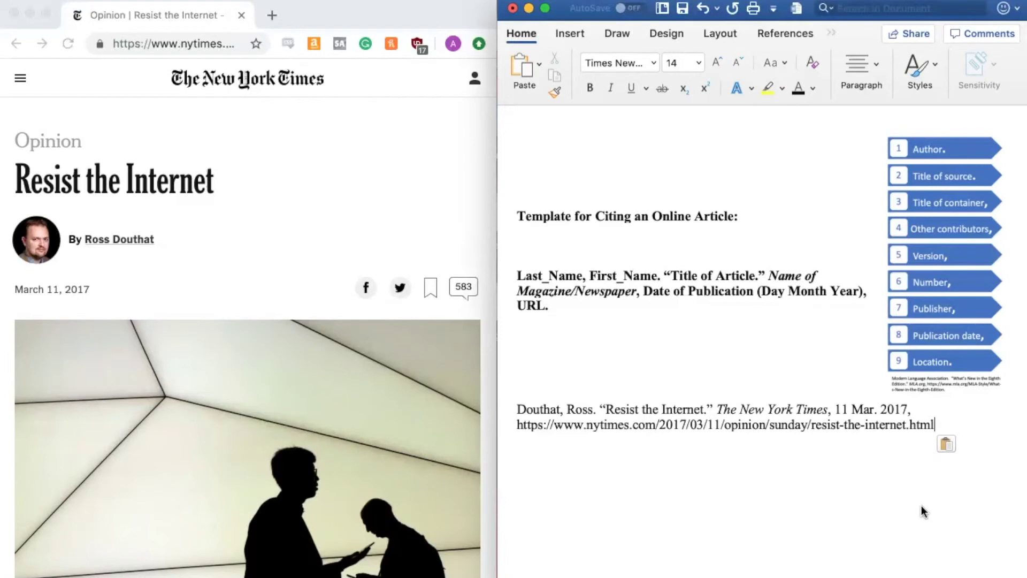
{"action": "type", "text": "."}
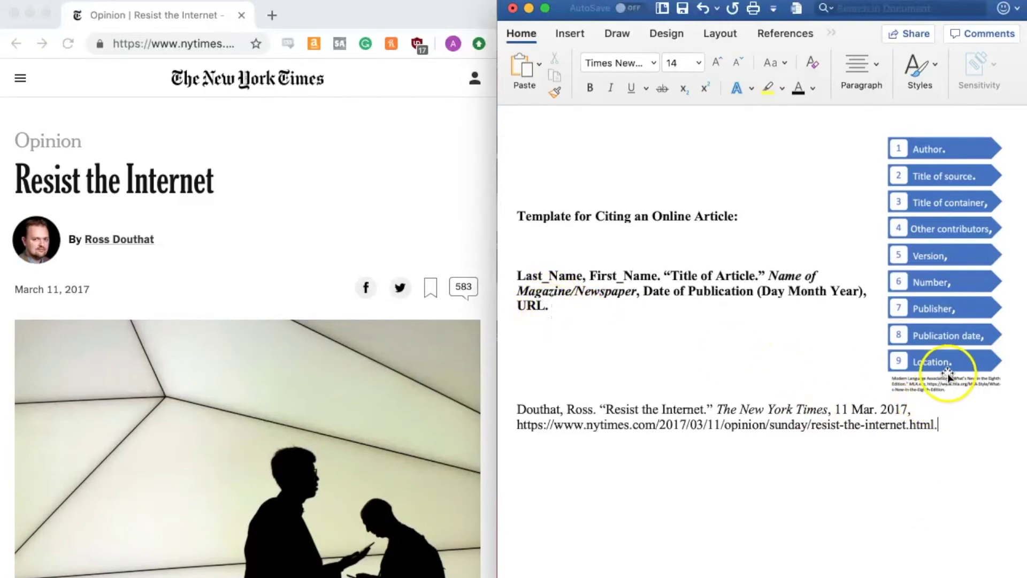
{"action": "type", "text": "."}
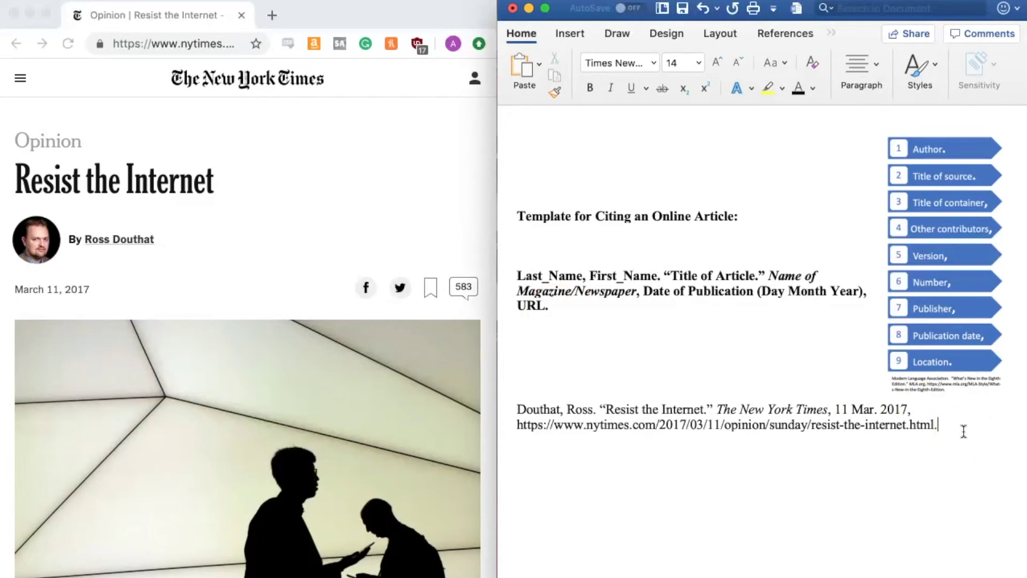